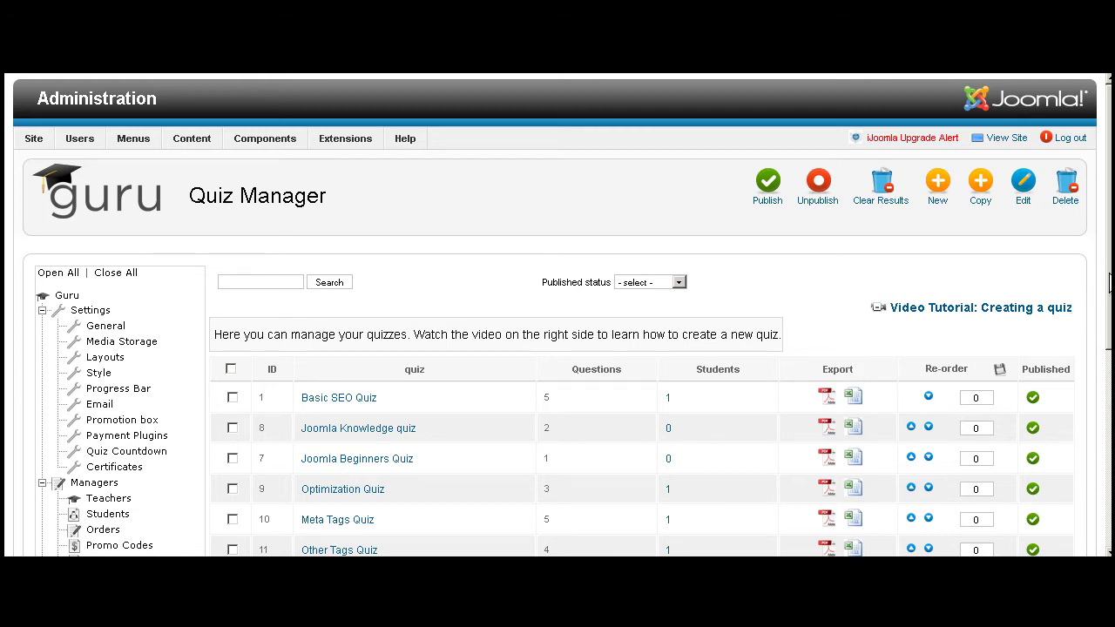
# - From the Quizzes manager, start a new quiz of the New Final Exam type
pyautogui.moveTo(1110, 283); pyautogui.dragTo(1107, 320)
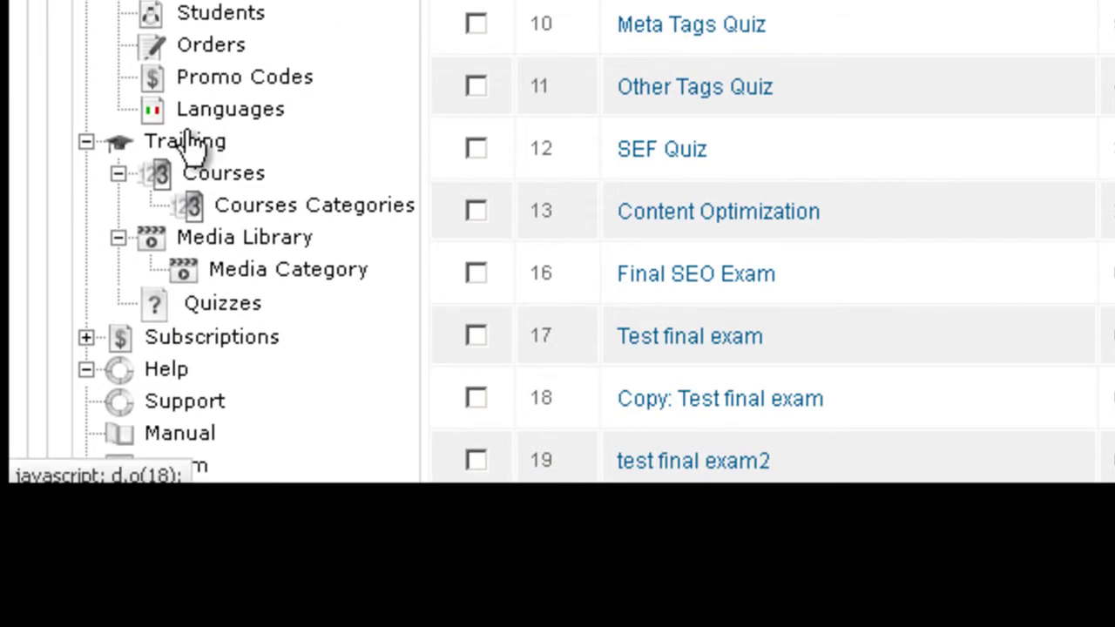
pyautogui.click(219, 307)
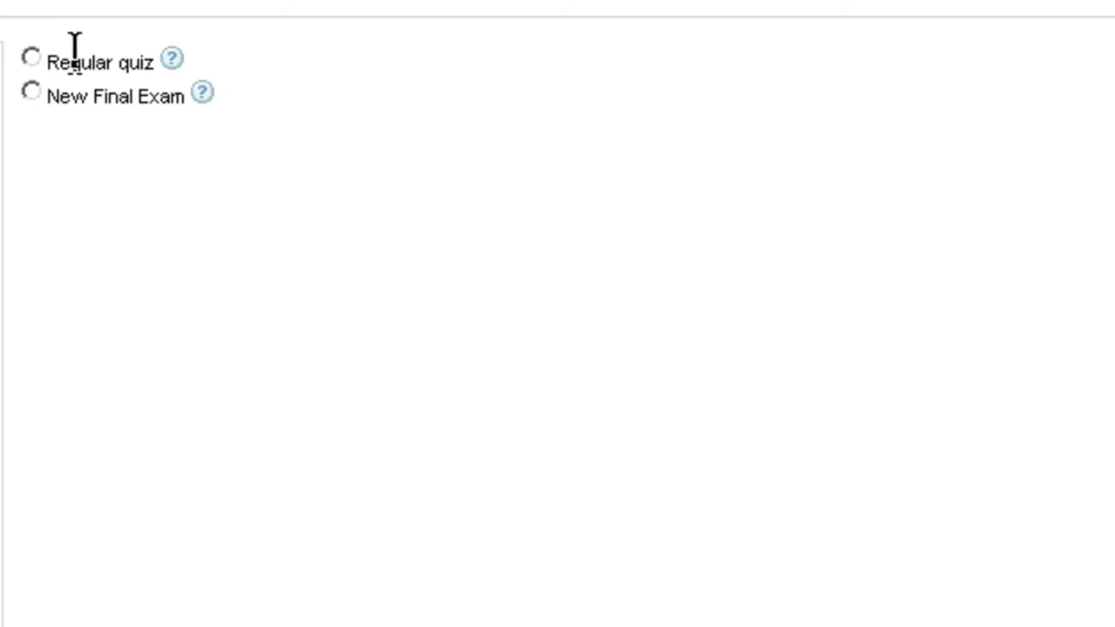
pyautogui.click(32, 92)
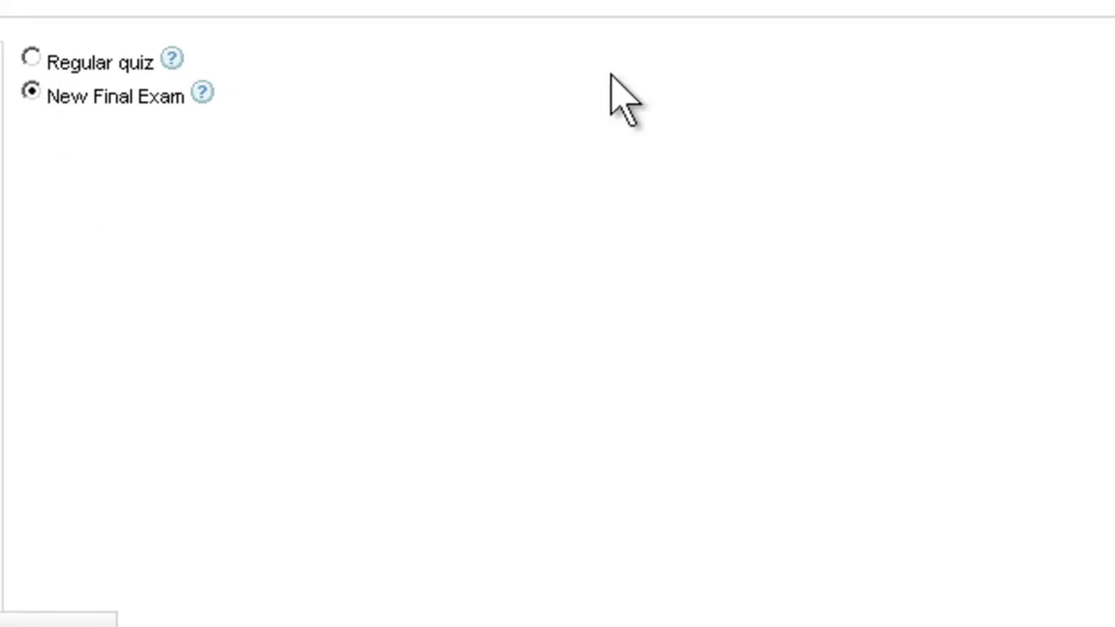
# - Scroll through the new final exam's General tab fields
pyautogui.scroll(-3, 623, 87)
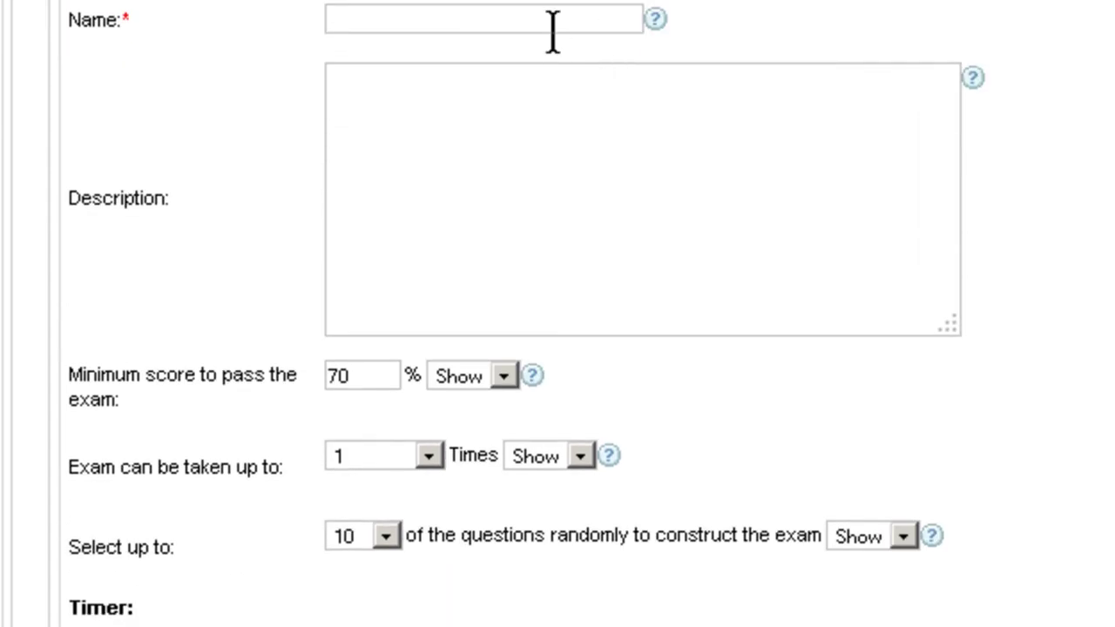
pyautogui.scroll(-3, 553, 32)
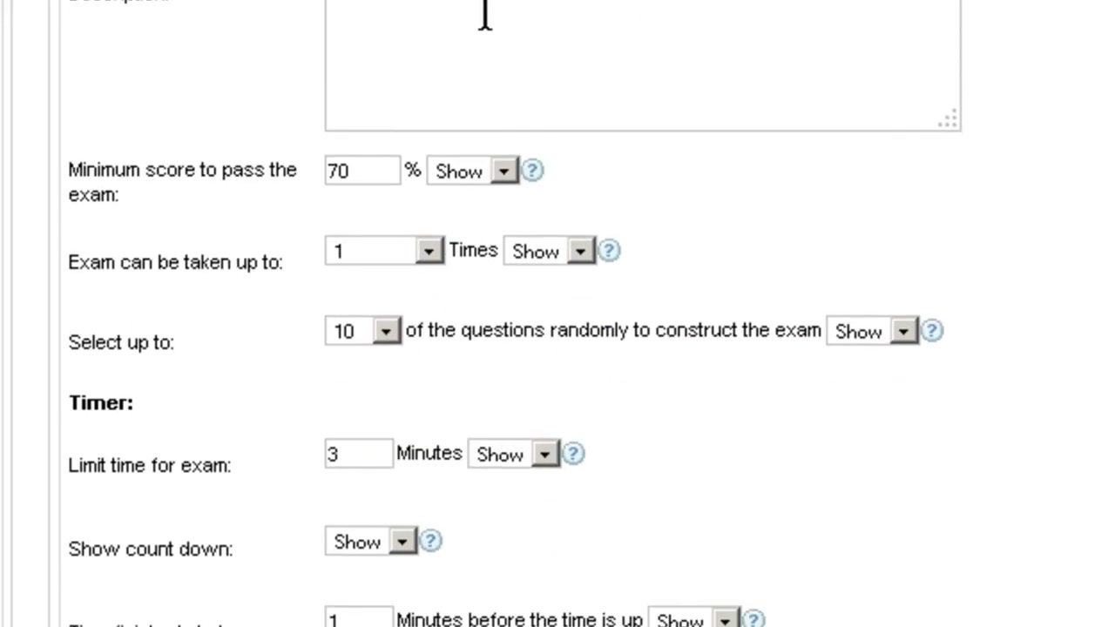
pyautogui.scroll(-1, 478, 16)
pyautogui.scroll(-2, 478, 16)
pyautogui.scroll(5, 560, 29)
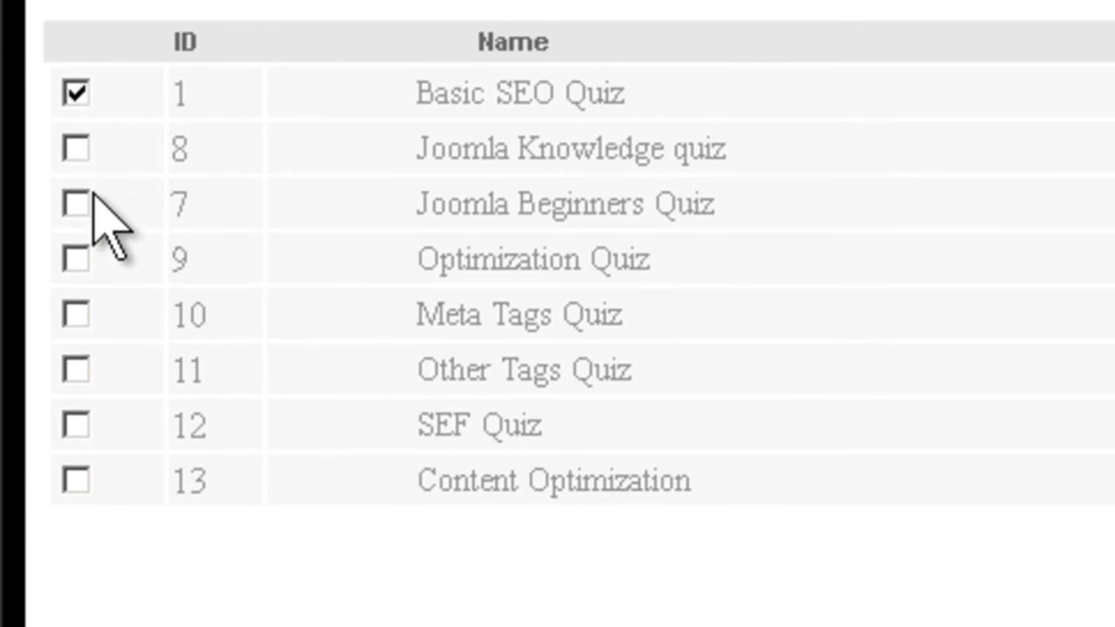
# - Tick Basic SEO, Joomla Beginners, Optimization, Meta Tags and Other Tags quizzes and save them
pyautogui.click(76, 204)
pyautogui.click(76, 259)
pyautogui.click(76, 315)
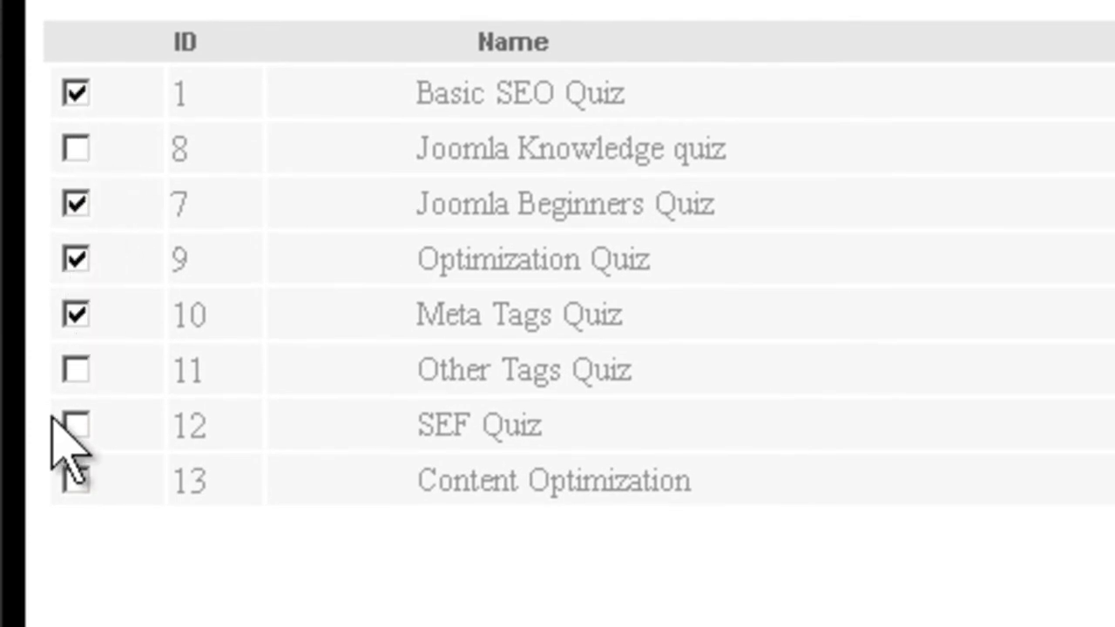
pyautogui.click(76, 370)
pyautogui.click(82, 564)
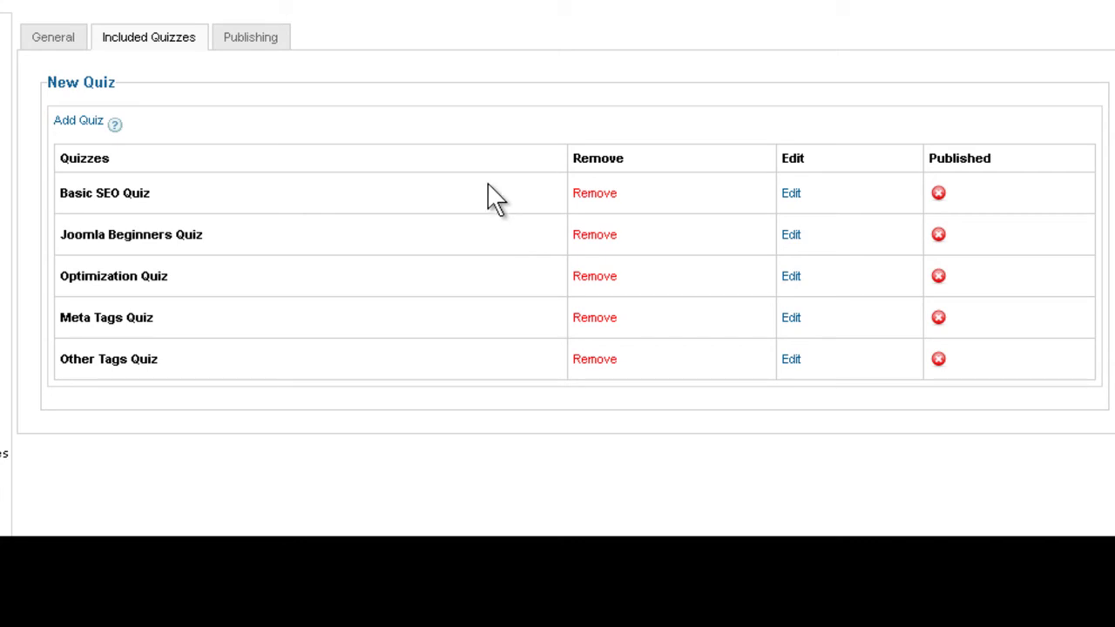
# - On the General tab, keep 10 random questions with 70% pass score and 3-minute limit
pyautogui.click(77, 42)
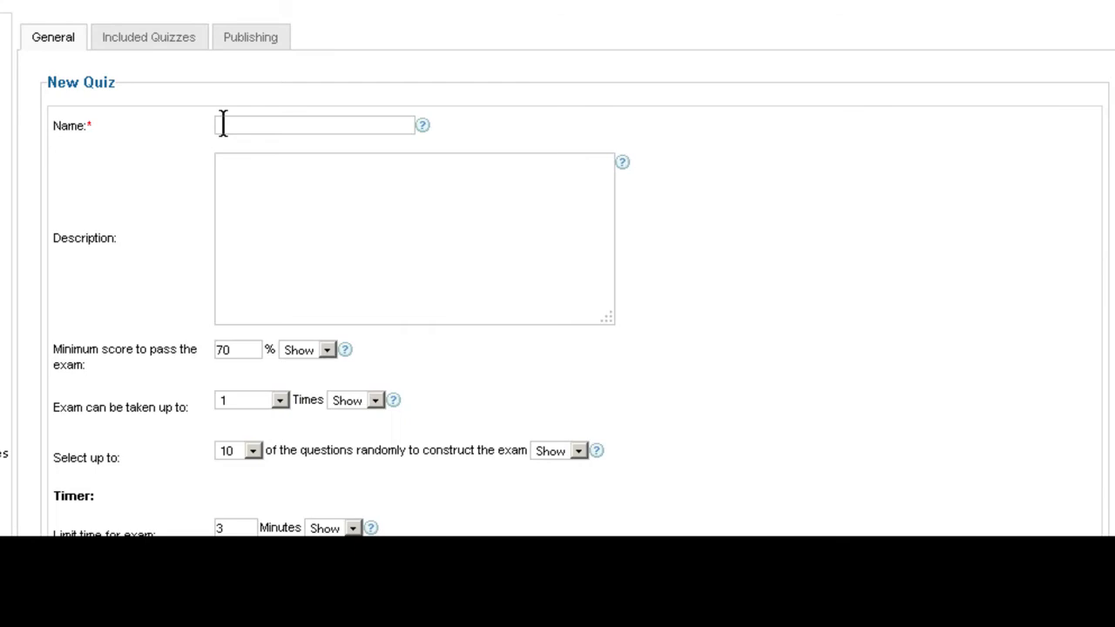
pyautogui.click(252, 128)
pyautogui.scroll(-2, 262, 219)
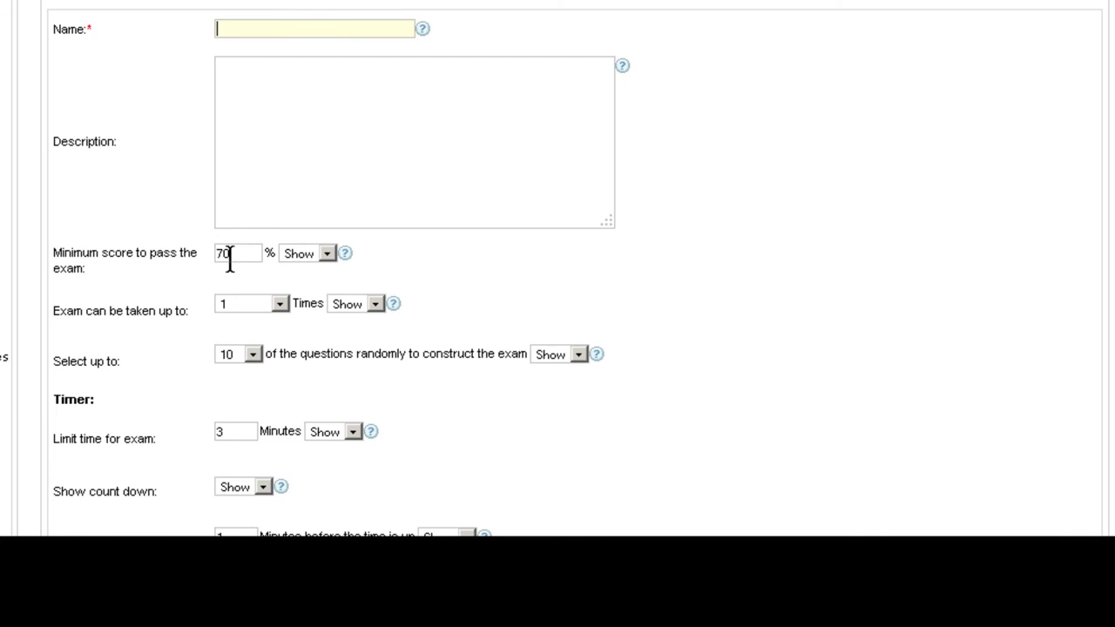
pyautogui.scroll(-3, 229, 257)
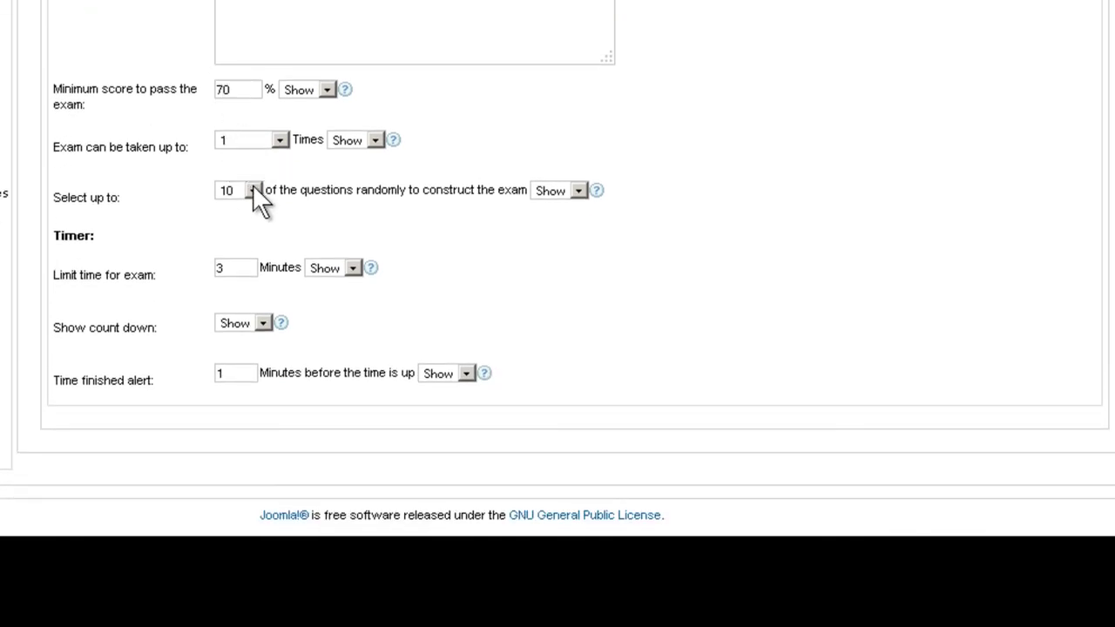
pyautogui.click(251, 190)
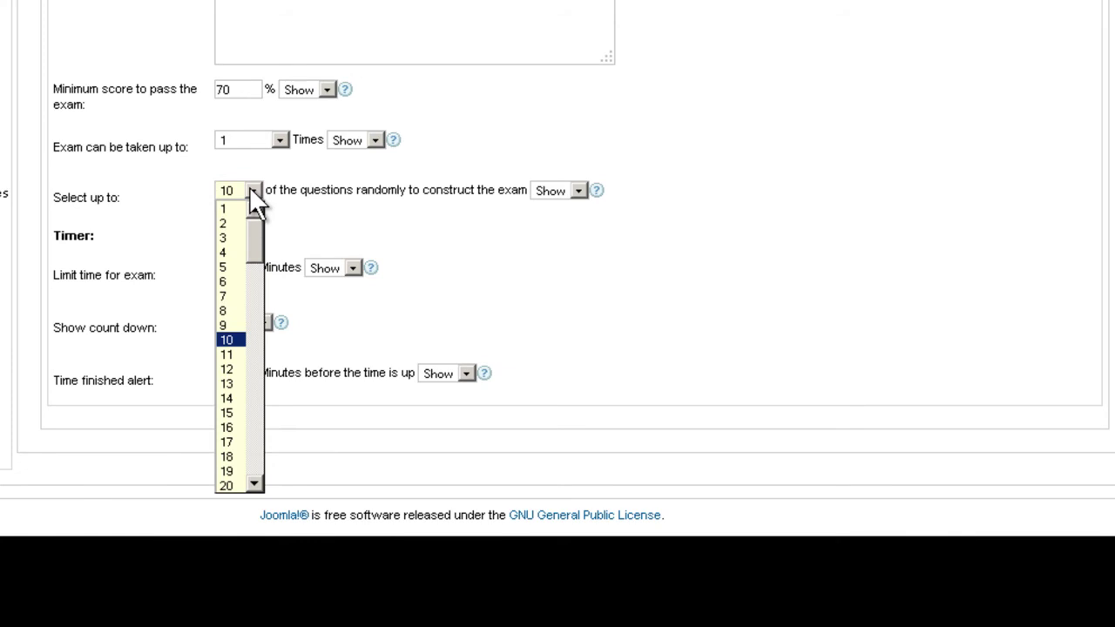
pyautogui.moveTo(253, 218)
pyautogui.mouseDown()
pyautogui.moveTo(255, 276)
pyautogui.moveTo(254, 210)
pyautogui.mouseUp()
pyautogui.click(324, 187)
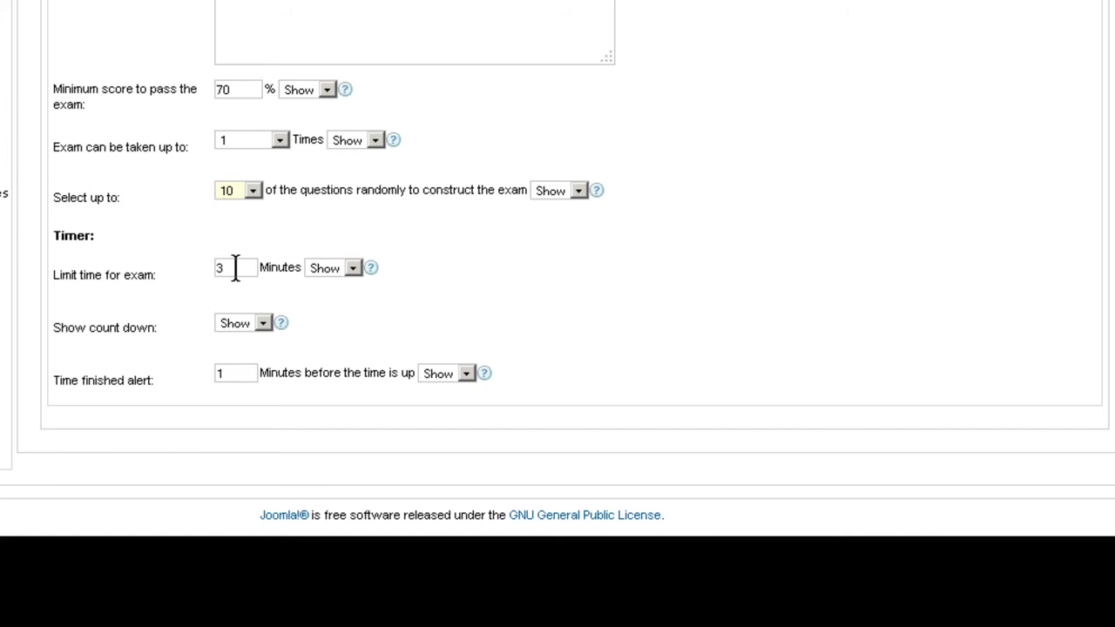
pyautogui.scroll(-1, 236, 267)
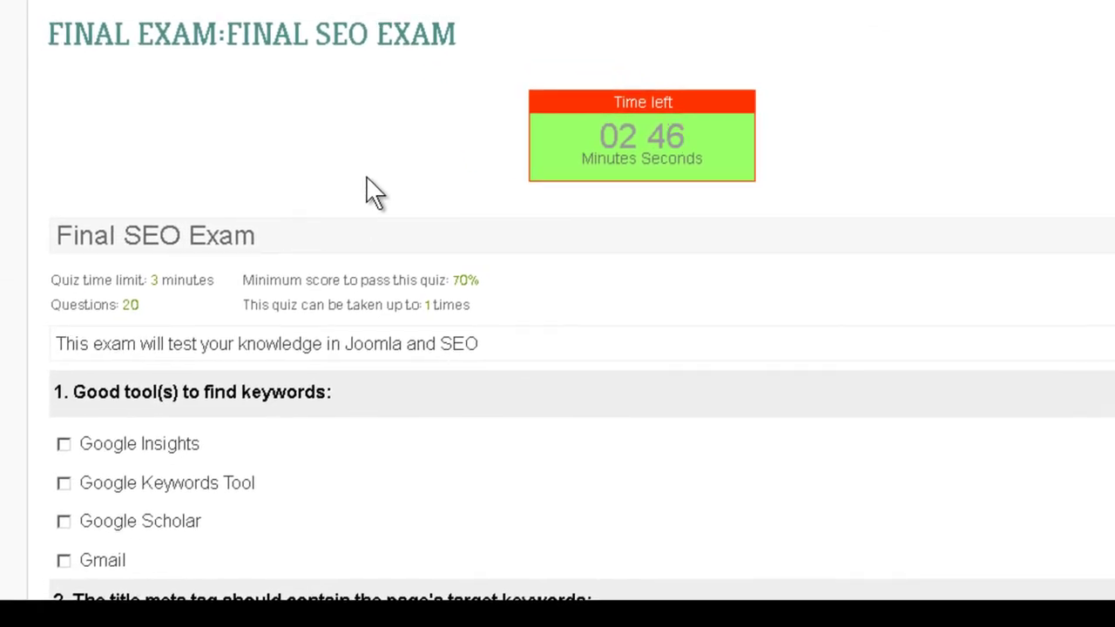
# - Scroll through the Final SEO Exam questions on the site down to Submit and back
pyautogui.scroll(-6, 435, 194)
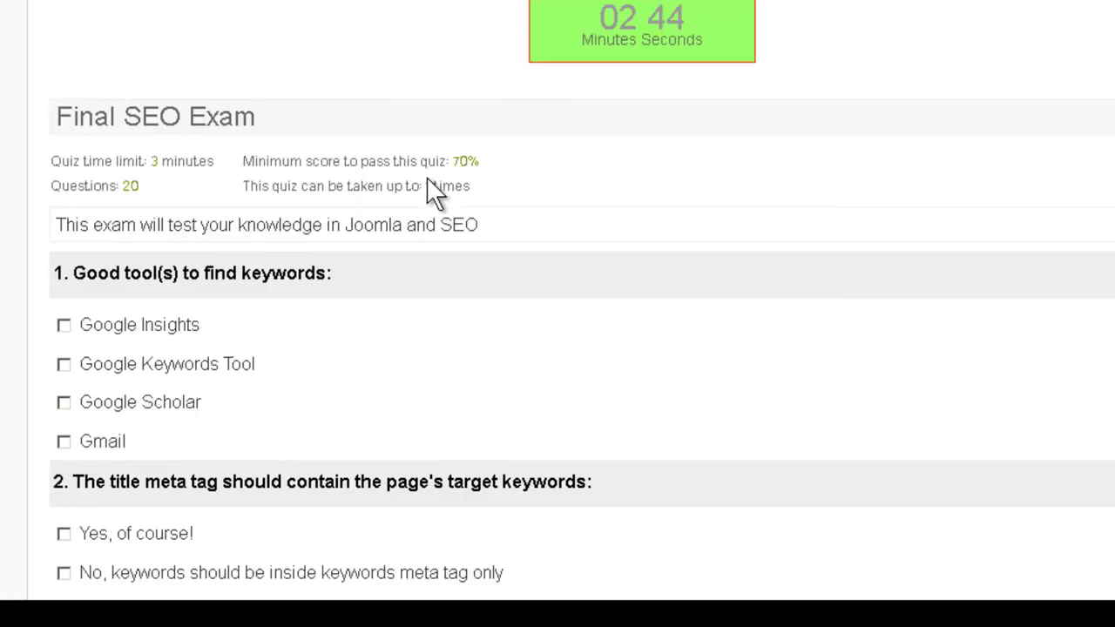
pyautogui.scroll(-12, 172, 185)
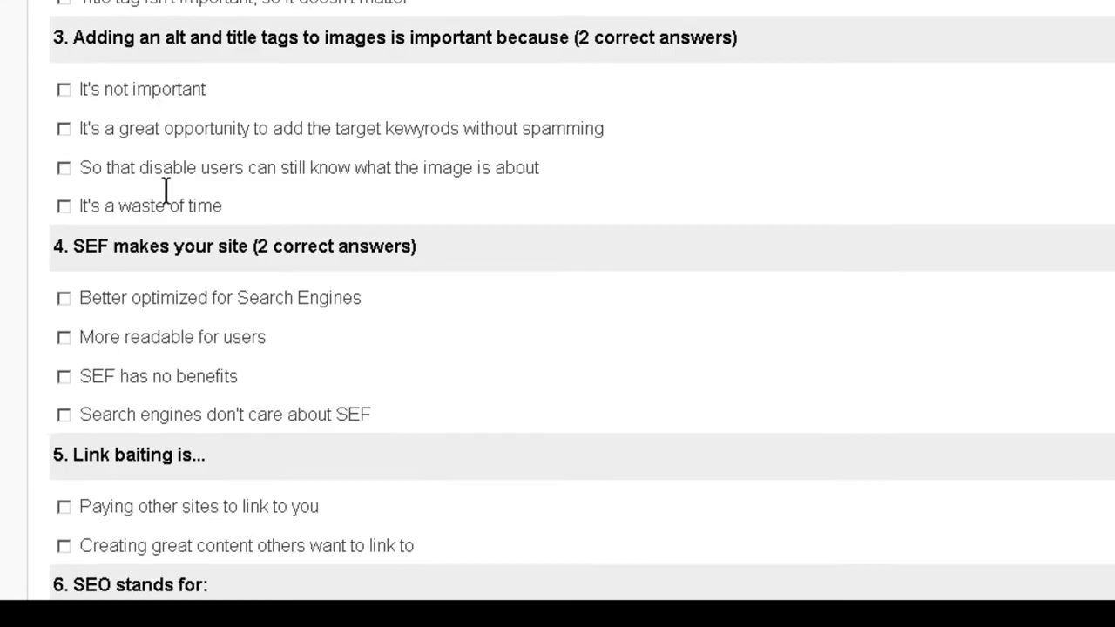
pyautogui.scroll(-15, 170, 225)
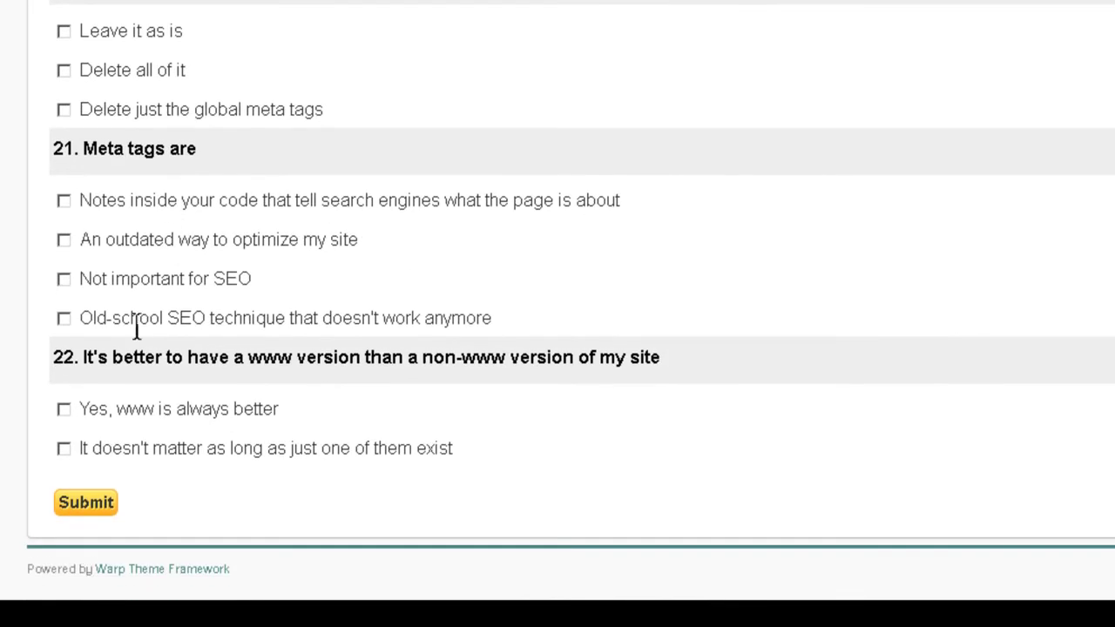
pyautogui.scroll(12, 319, 242)
pyautogui.scroll(15, 330, 256)
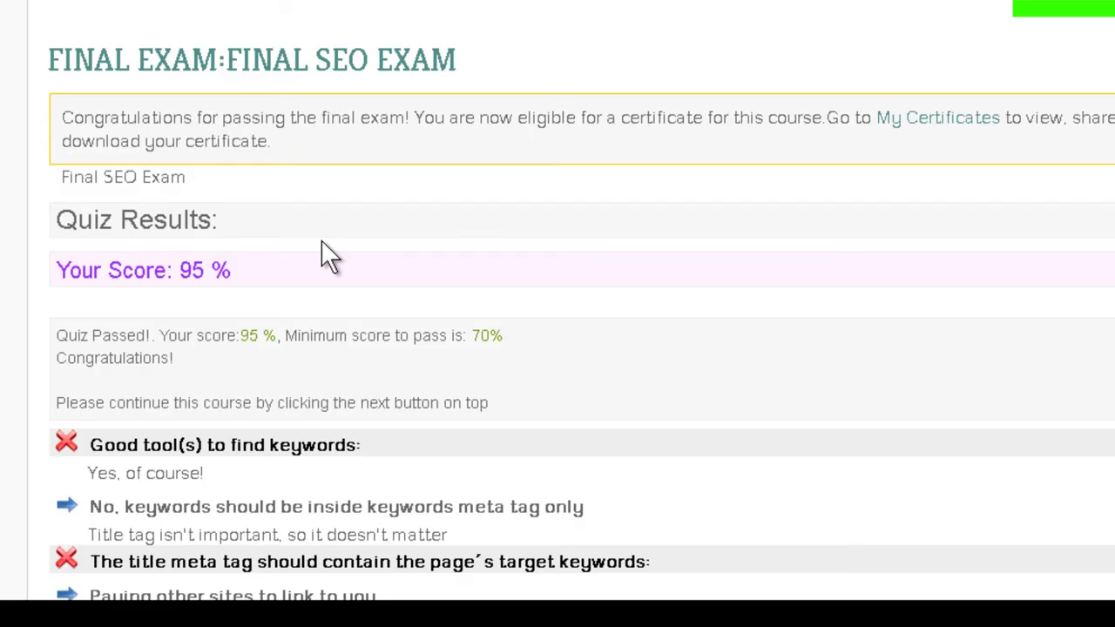
# - Scroll through the submitted exam's results page and back up to the 95% score
pyautogui.scroll(-15, 309, 219)
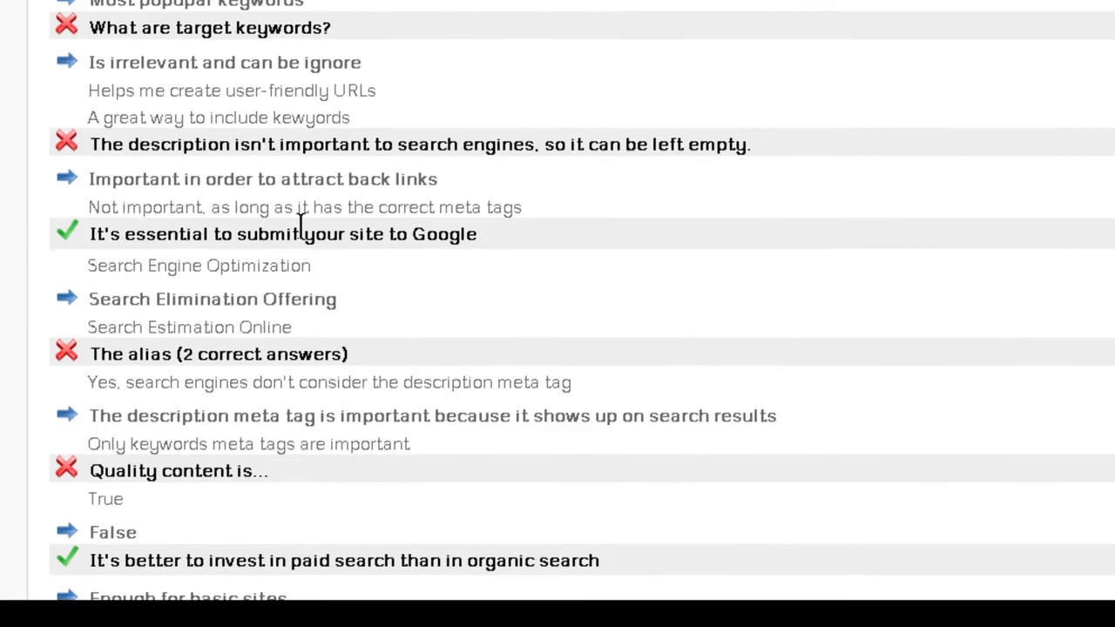
pyautogui.scroll(-12, 300, 225)
pyautogui.scroll(4, 297, 233)
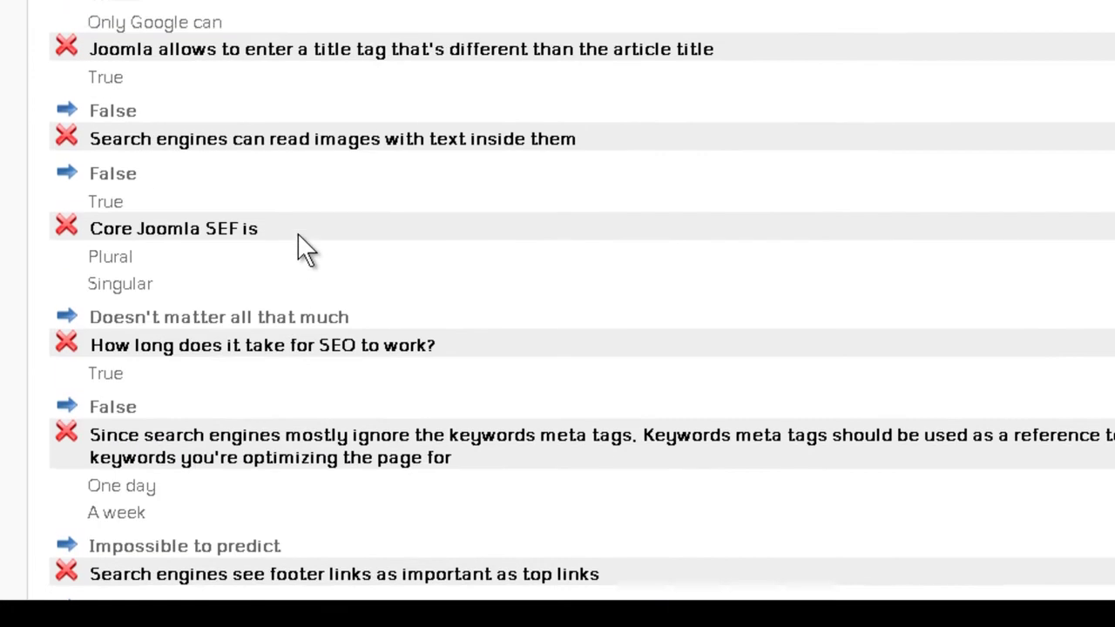
pyautogui.scroll(15, 297, 233)
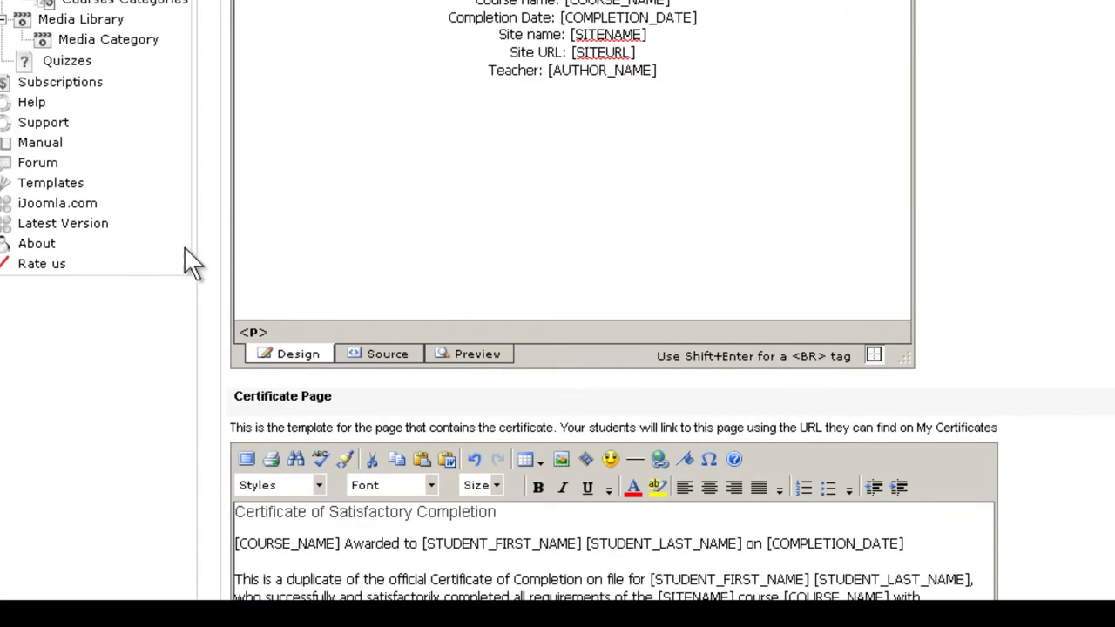
# - Scroll up the Certificates settings, then go to the Courses list under Training
pyautogui.scroll(8, 184, 262)
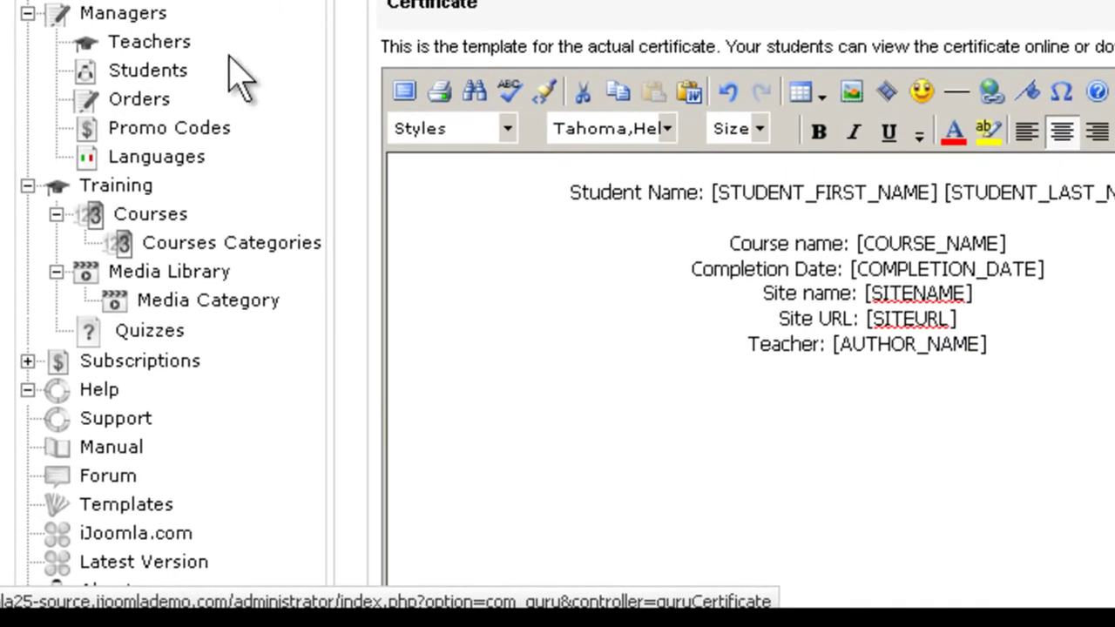
pyautogui.click(150, 215)
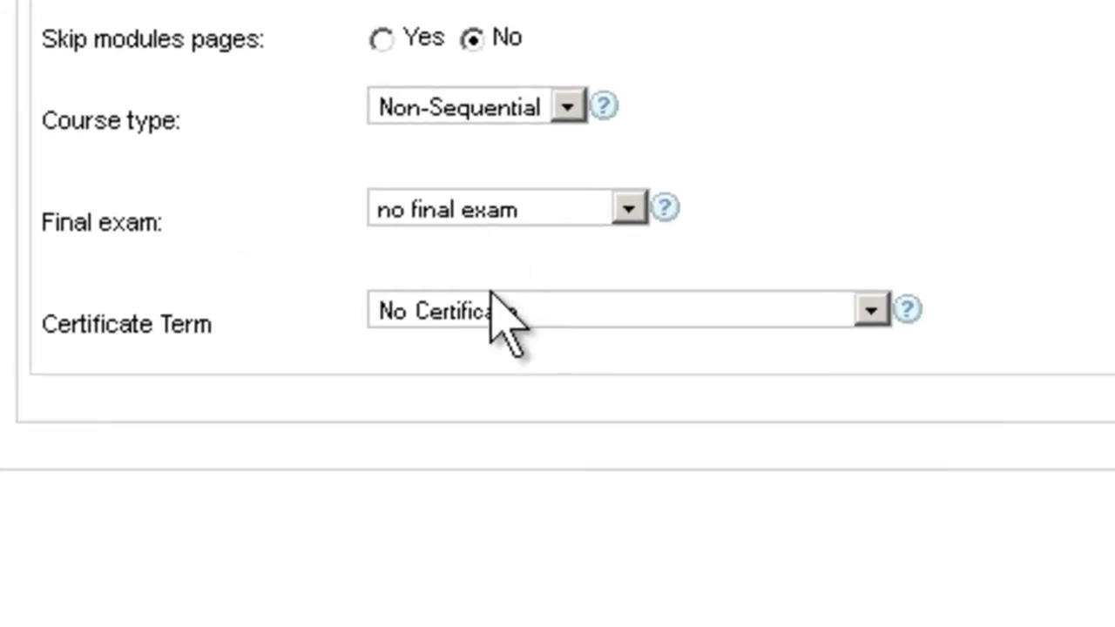
# - In the iJoomla Ad Agency course, leave the final exam unchanged and choose Pass the final exam as Certificate Term
pyautogui.click(513, 213)
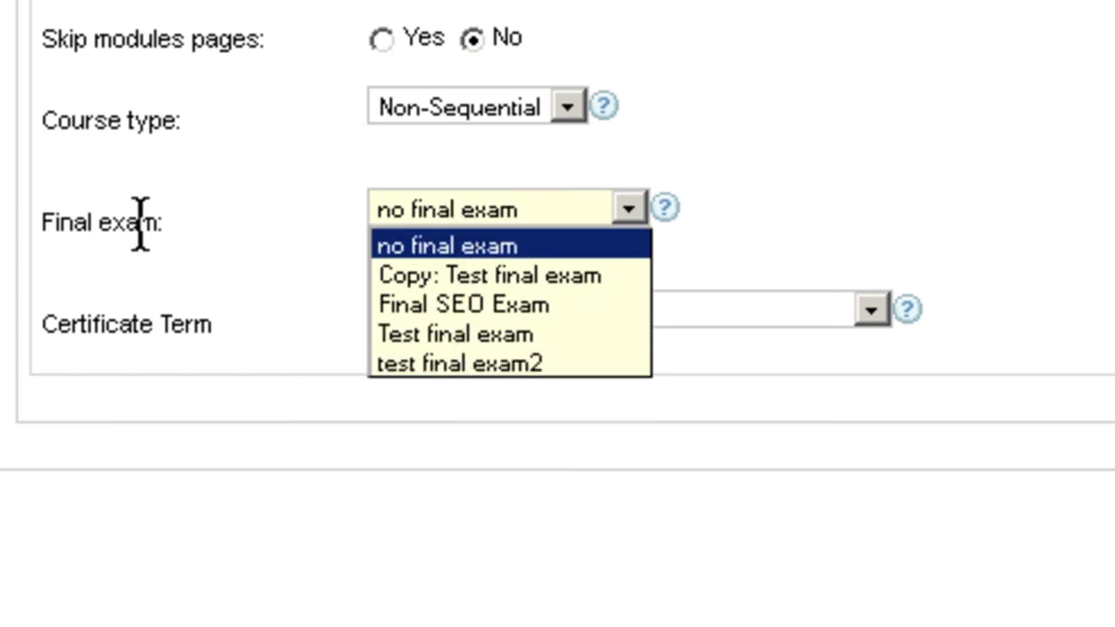
pyautogui.click(288, 275)
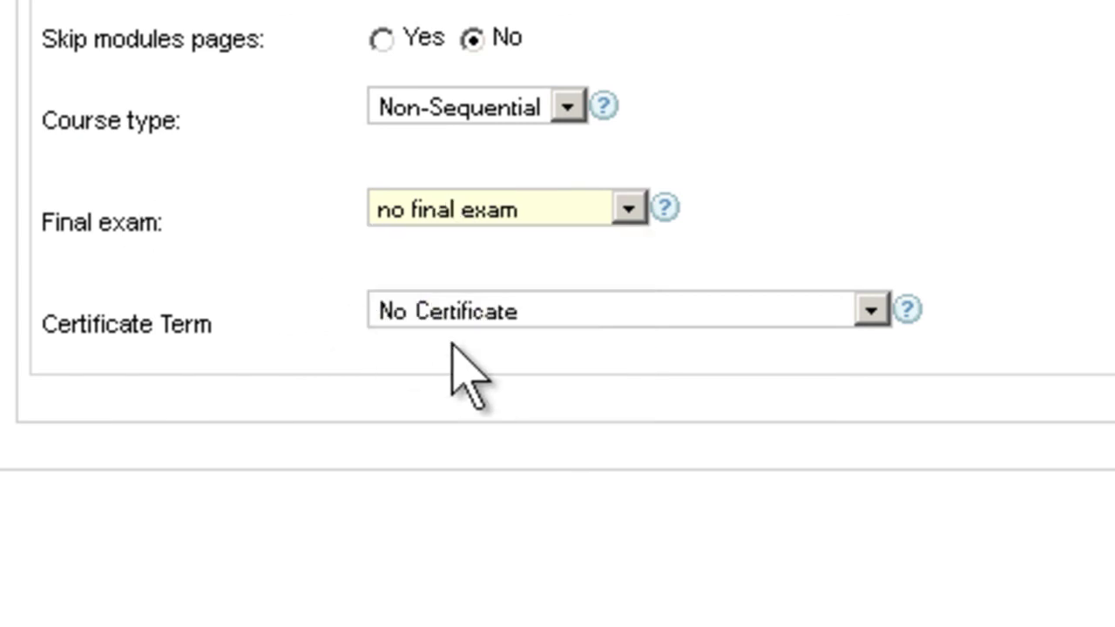
pyautogui.click(516, 318)
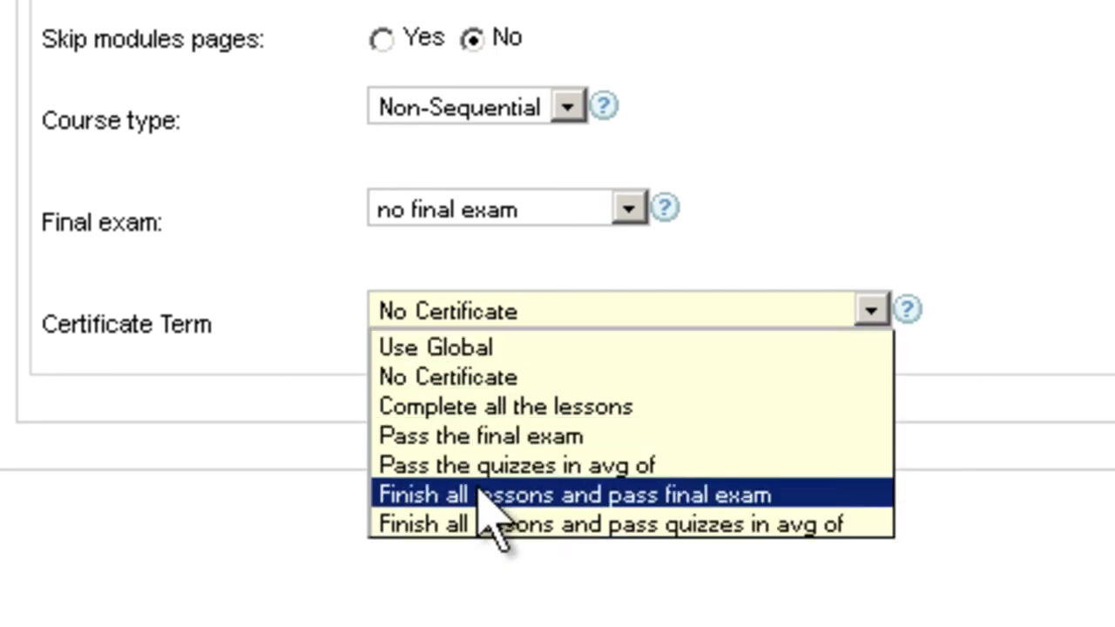
pyautogui.press('Up')
pyautogui.press('Up')
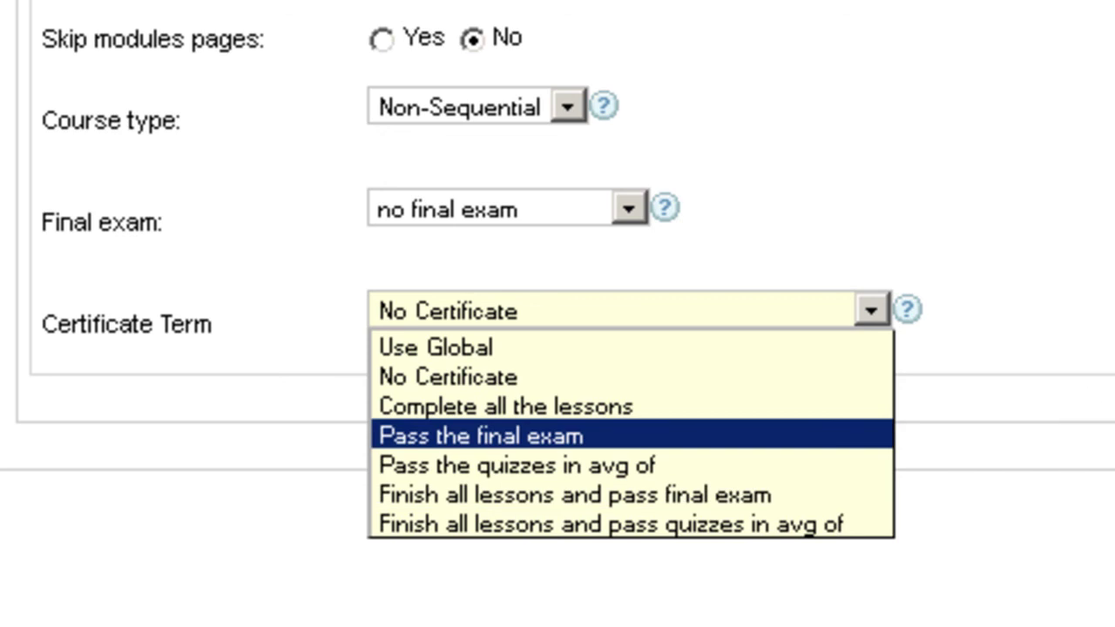